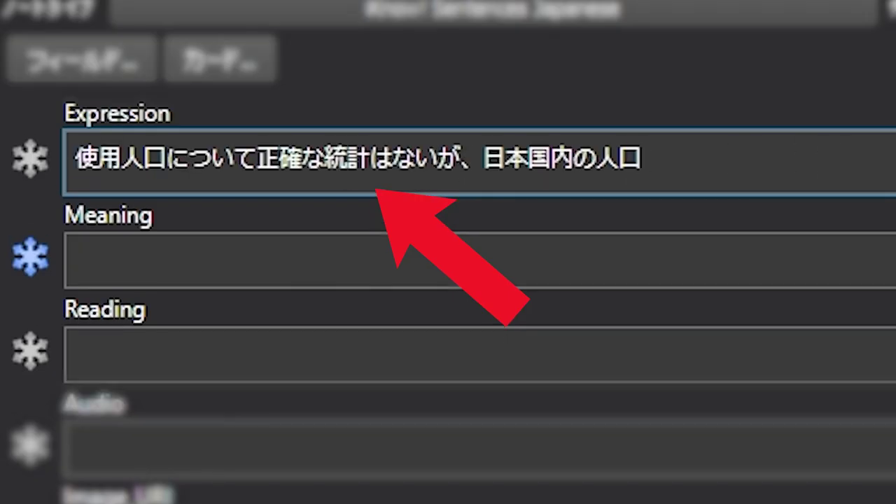
left_click(71, 348)
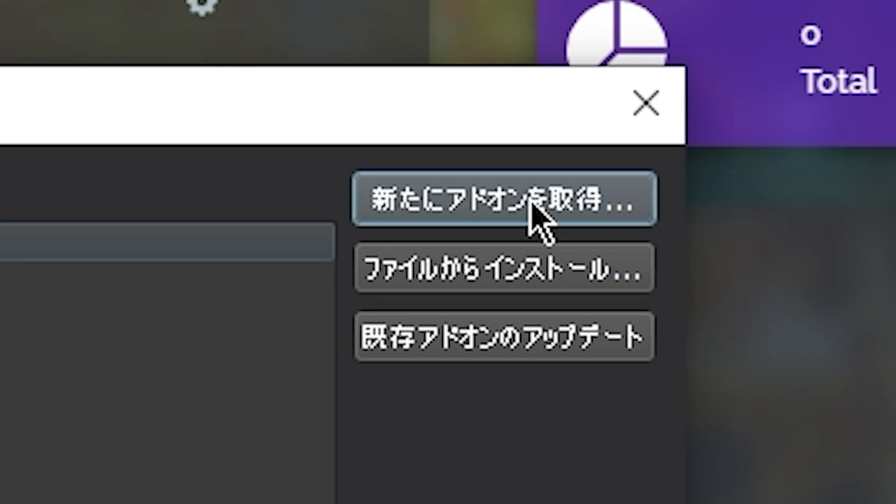
left_click(530, 203)
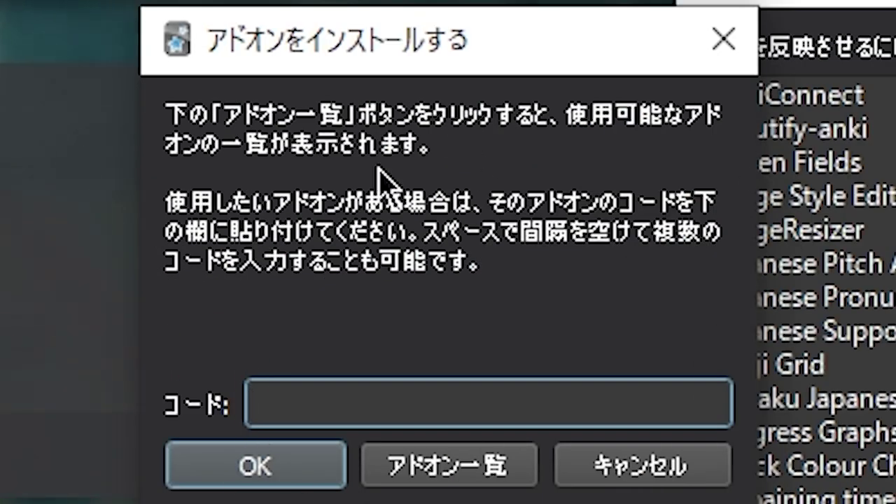
key("ctrl+v")
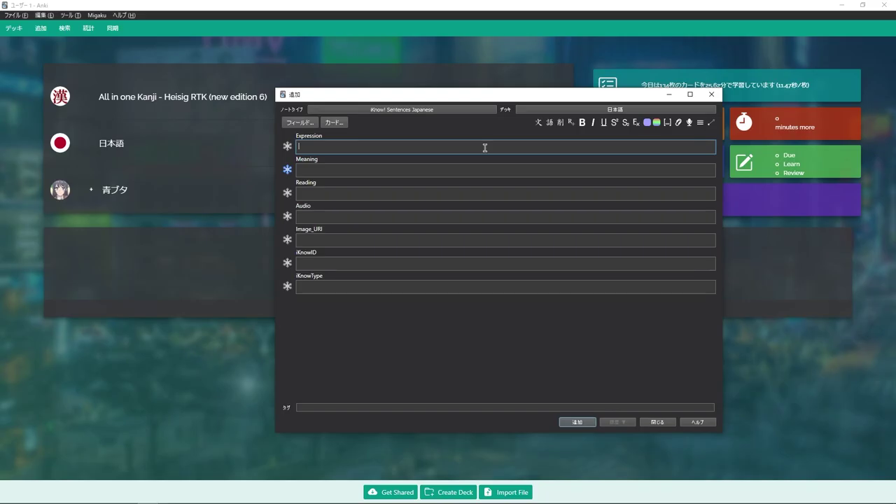
- Paste a Japanese sentence into Expression and check its auto-generated bracketed furigana in Reading
left_click(483, 146)
type("使用人口について正確な統計はないが、日本国内の人口")
left_click(366, 171)
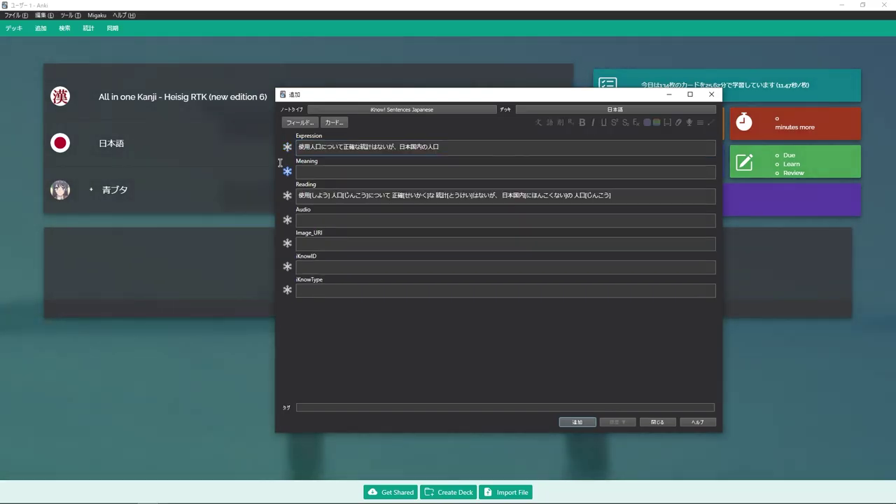
left_click_drag(445, 148, 264, 140)
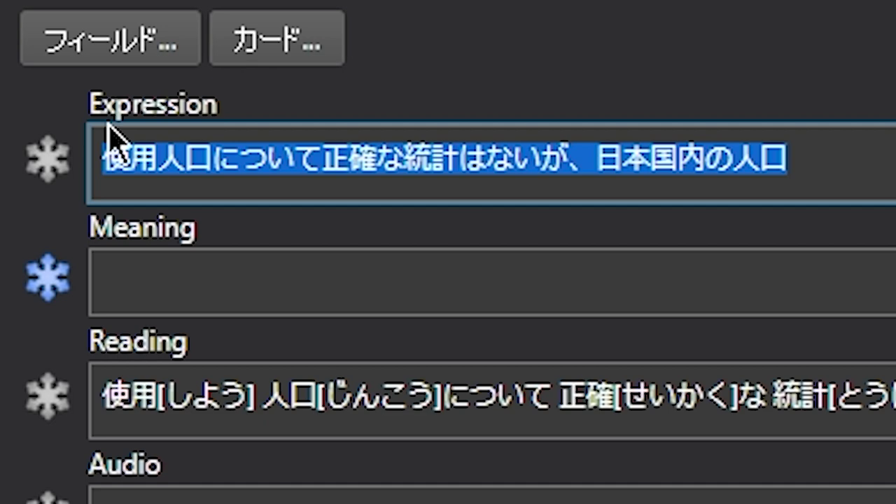
left_click_drag(91, 105, 261, 111)
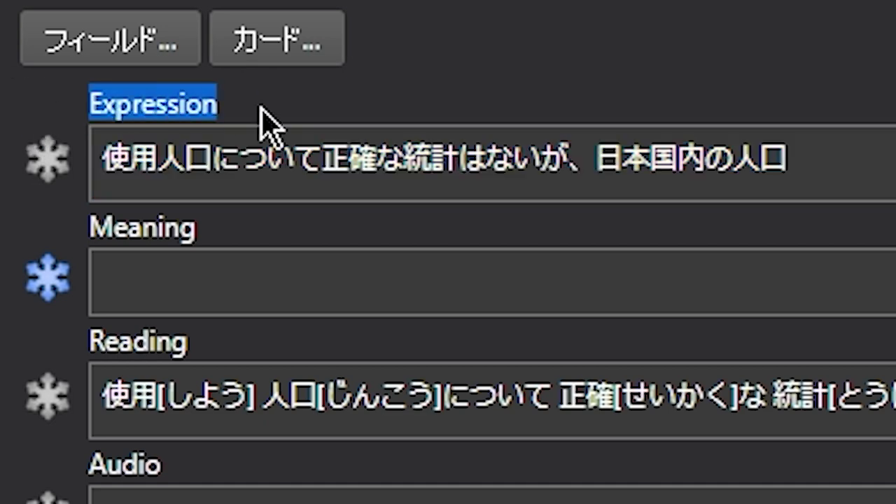
triple_click(340, 130)
key("ctrl+c")
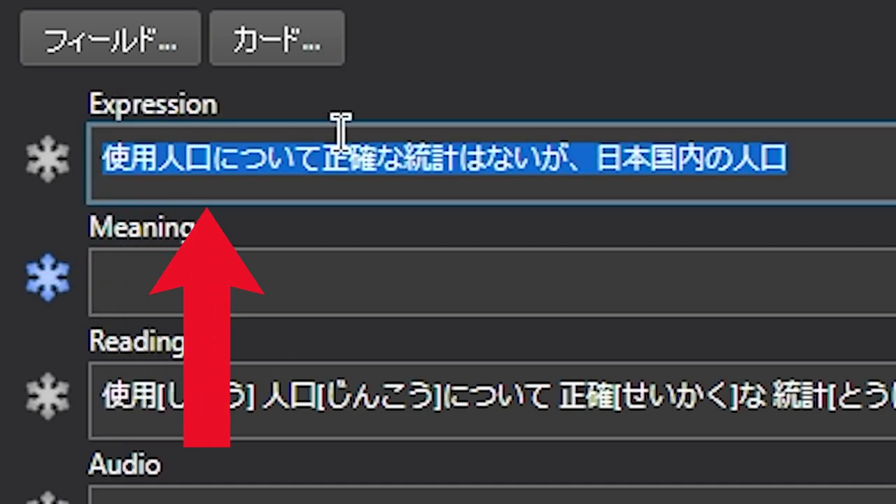
triple_click(124, 402)
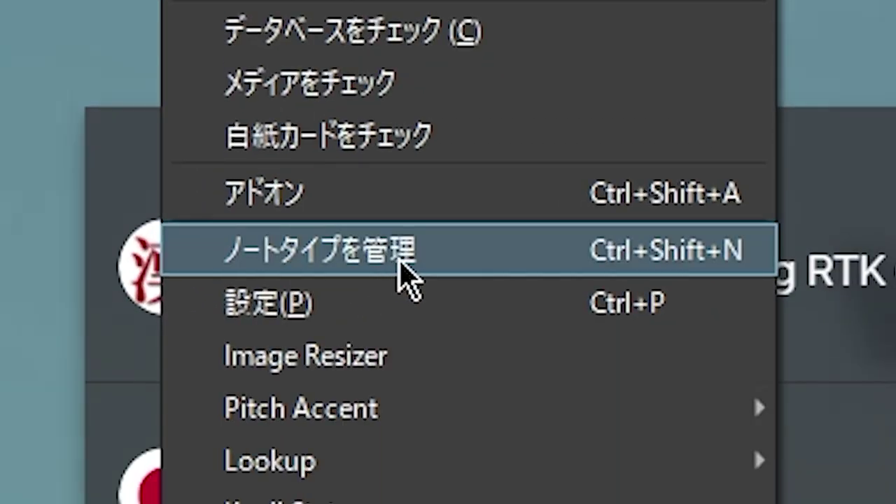
- Review the iKnow! Sentences Japanese fields, then paste a sentence so Reading auto-fills with furigana
left_click(406, 270)
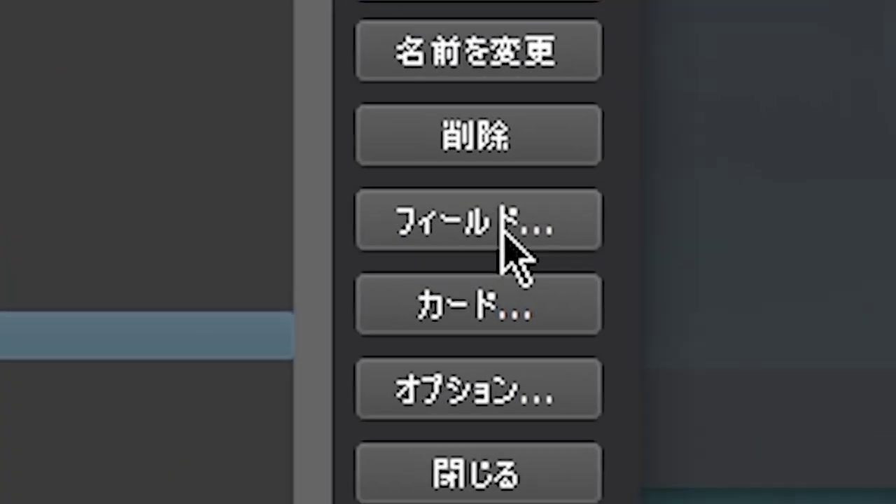
left_click(794, 184)
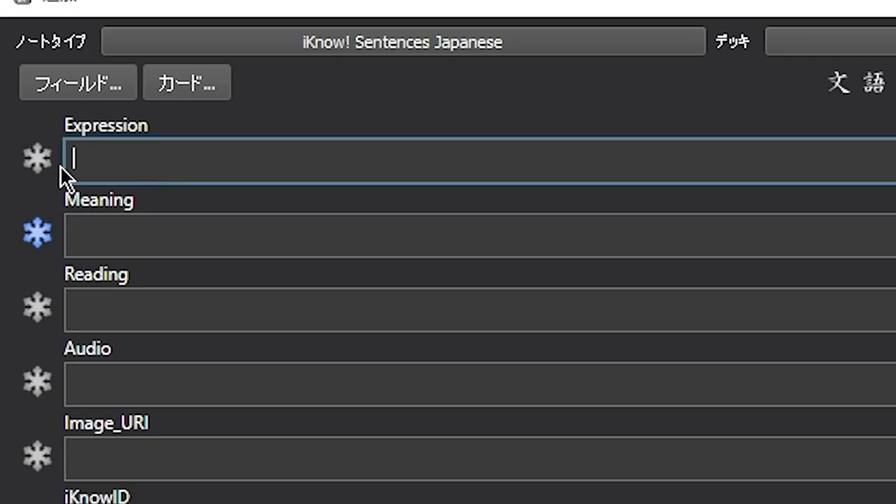
key("ctrl+v")
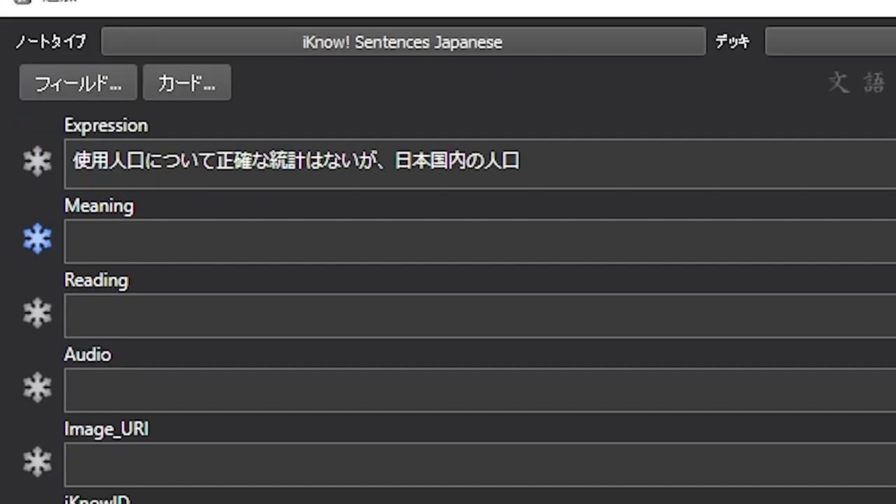
left_click(90, 318)
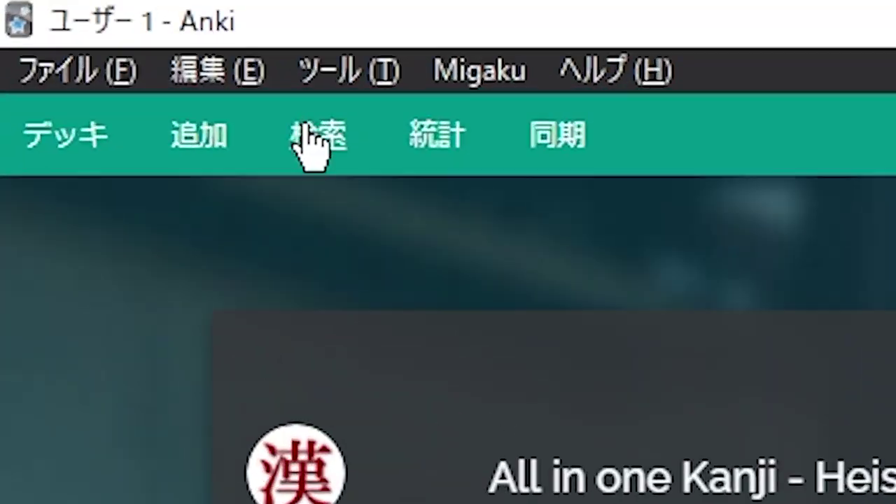
- Find the sentence's card and change the back template's {{Reading}} to {{furigana:Reading}}
left_click(144, 68)
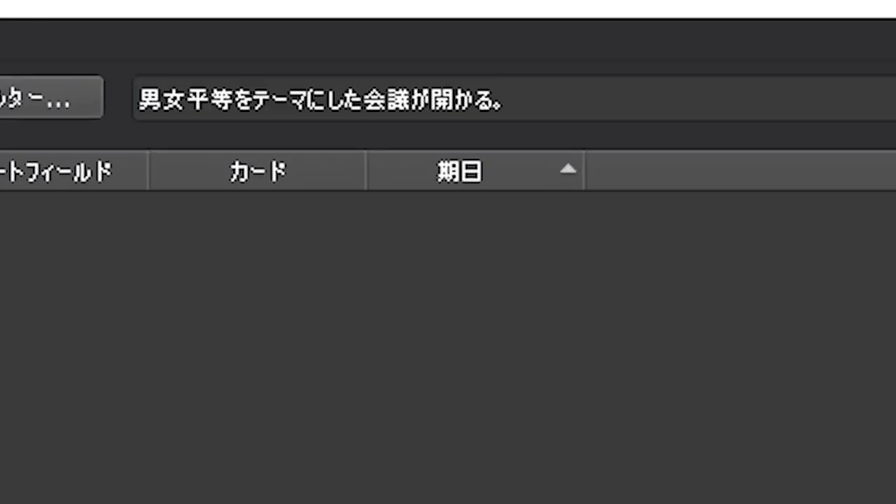
key("Return")
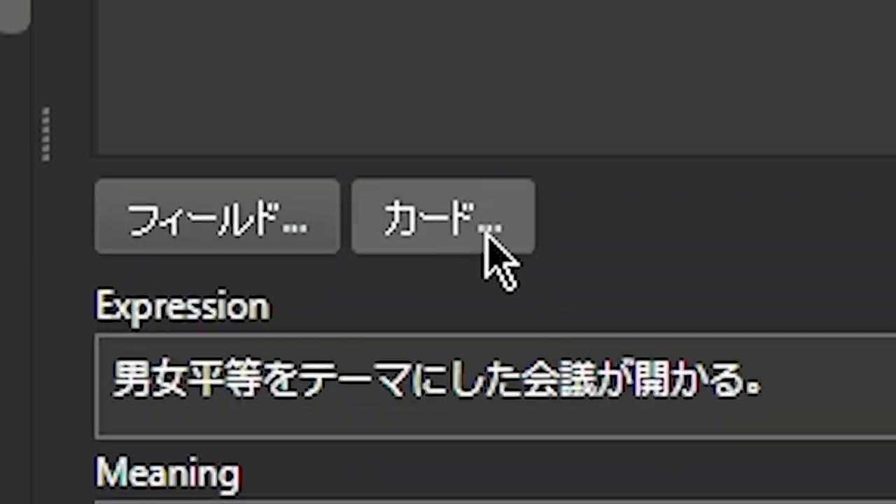
left_click(180, 275)
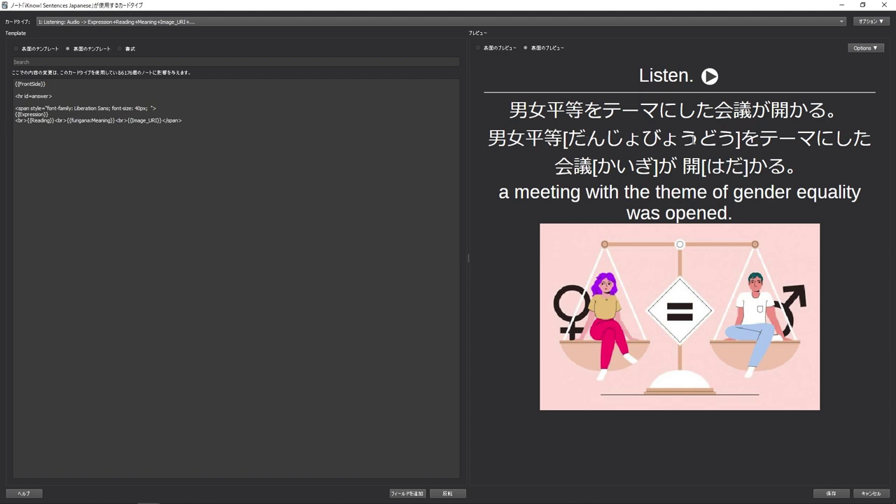
left_click_drag(508, 109, 781, 166)
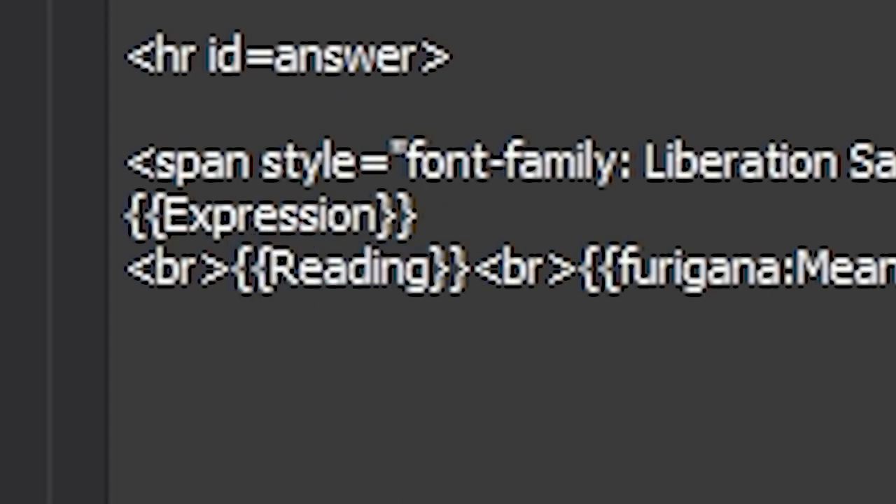
type("furigana:")
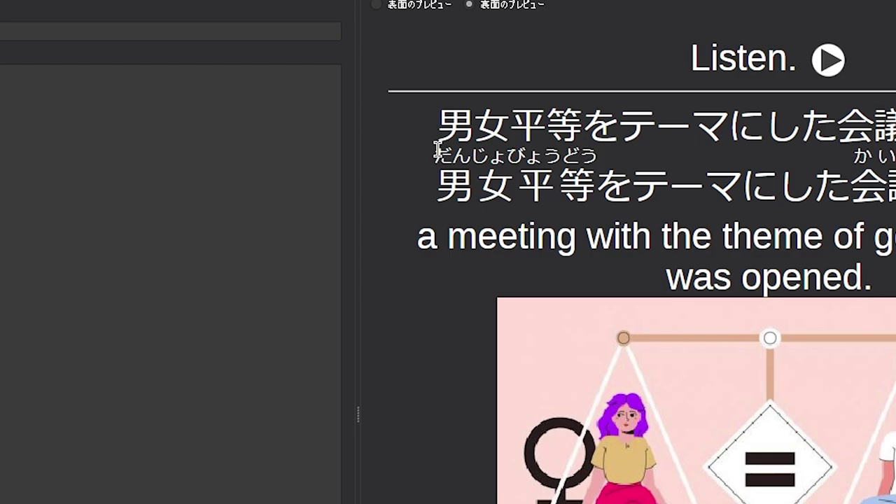
double_click(550, 137)
double_click(548, 140)
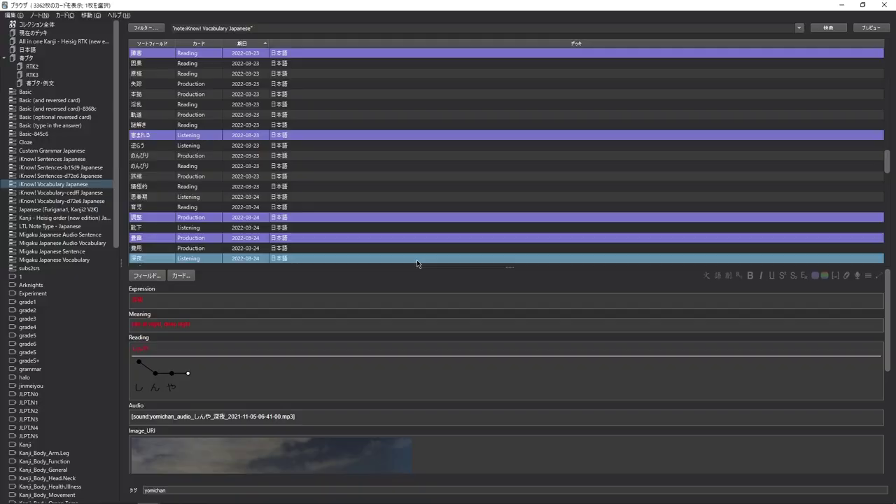
- Move down the card list to view each vocabulary card's colour-coded fields and pitch graph
key("Down")
key("Down")
key("Down")
key("Down")
key("Down")
key("Down")
key("Down")
key("Down")
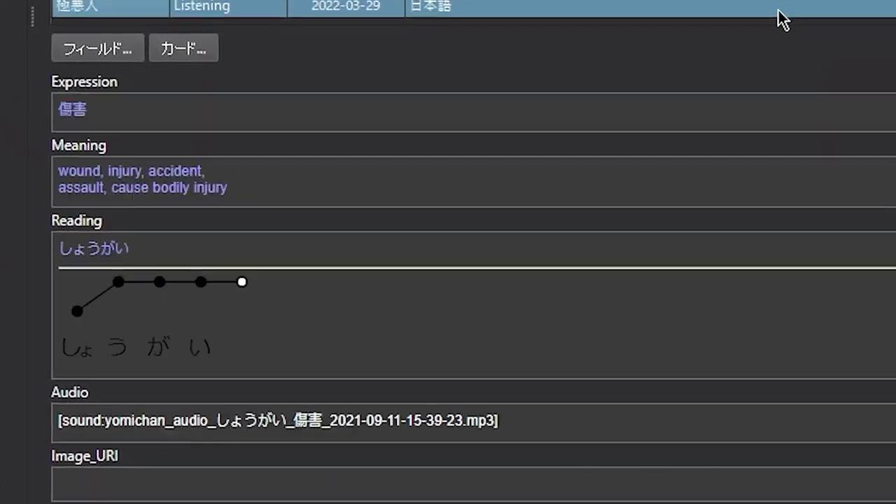
key("Down")
key("Down")
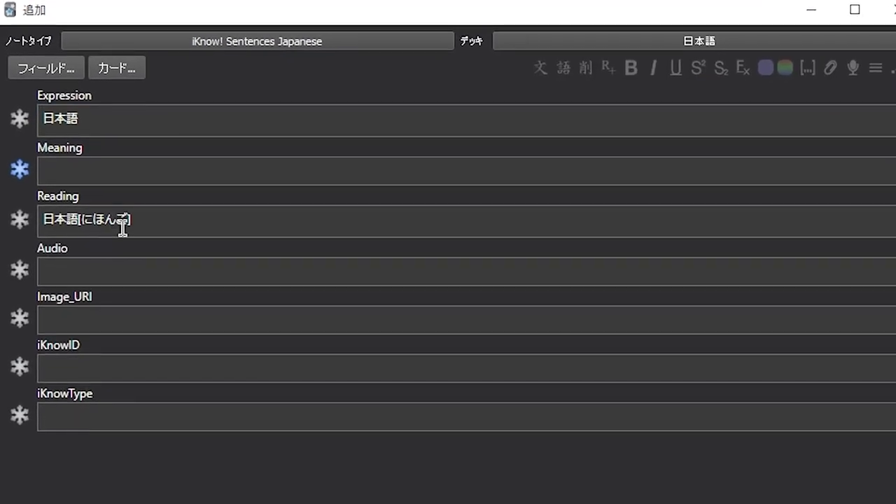
- Replace the 日本語 reading with にほんご and give it an LHHHH pitch accent graph
left_click(196, 228)
key("BackSpace")
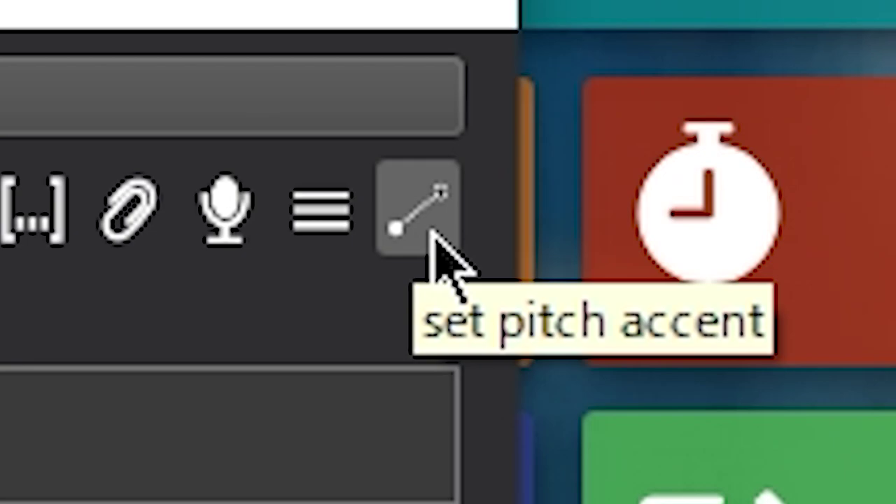
left_click(433, 235)
type("にほんご")
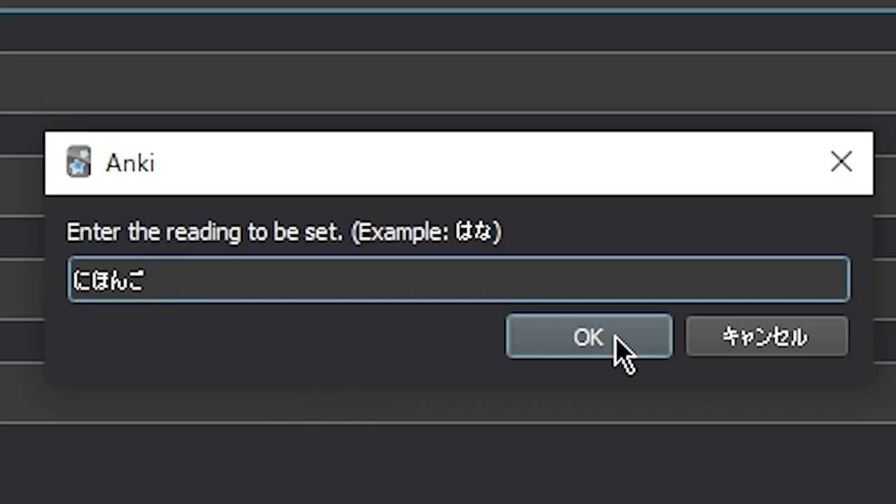
left_click(620, 350)
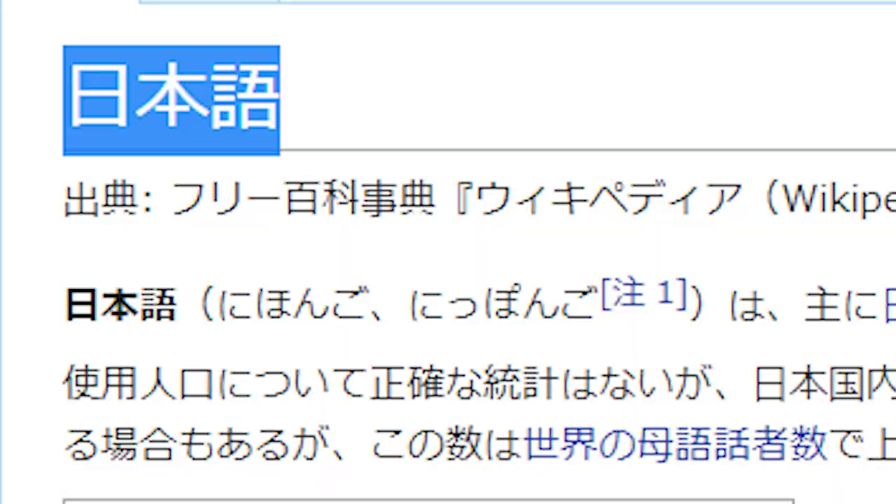
type("LH")
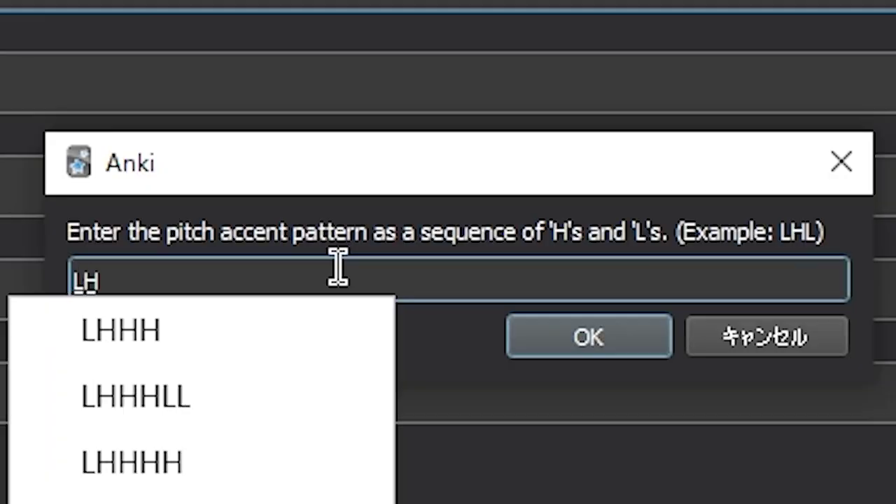
type("HH")
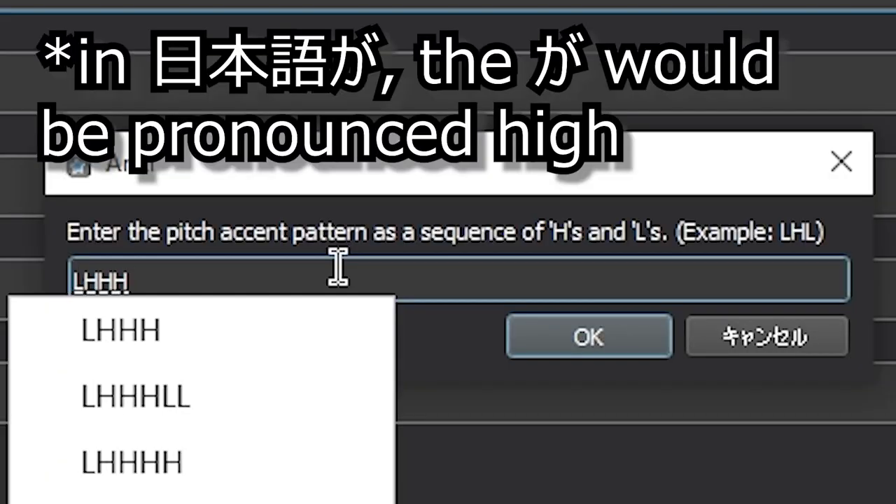
type("H")
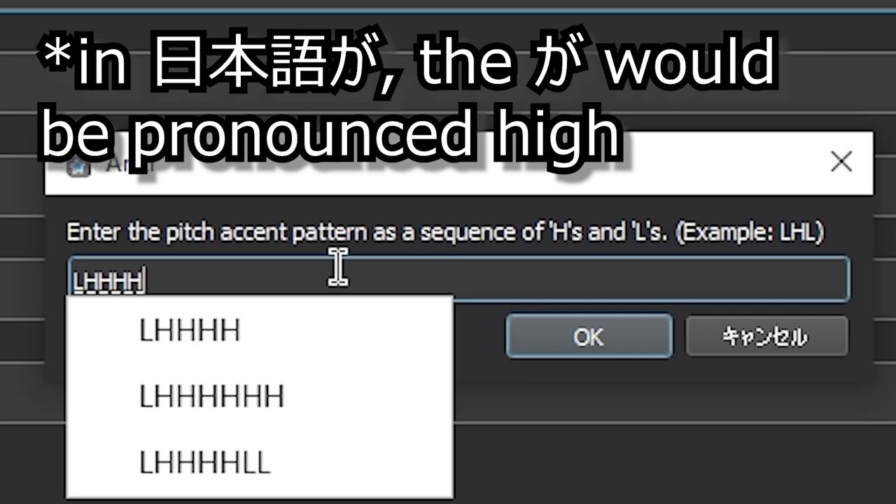
key("Return")
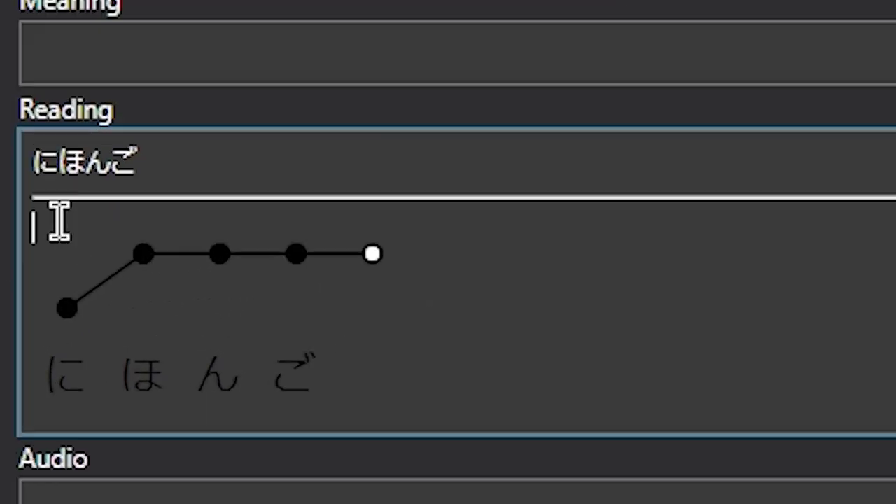
left_click_drag(82, 220, 42, 220)
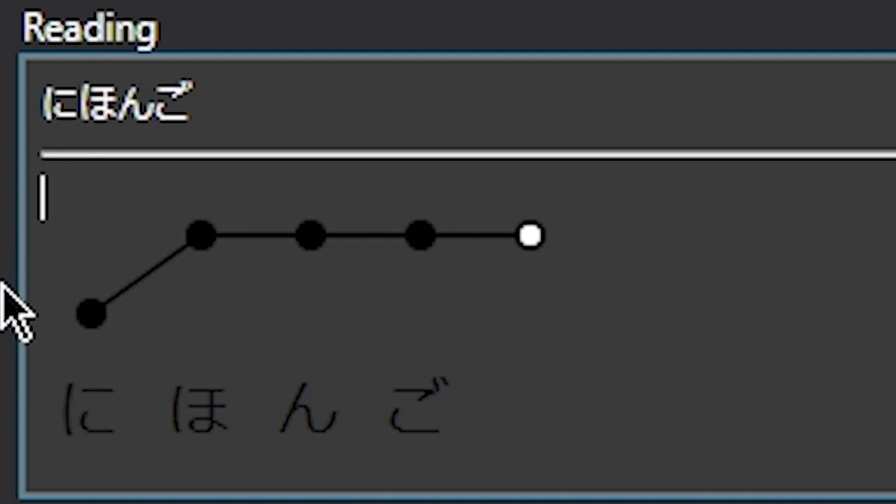
key("ctrl+a")
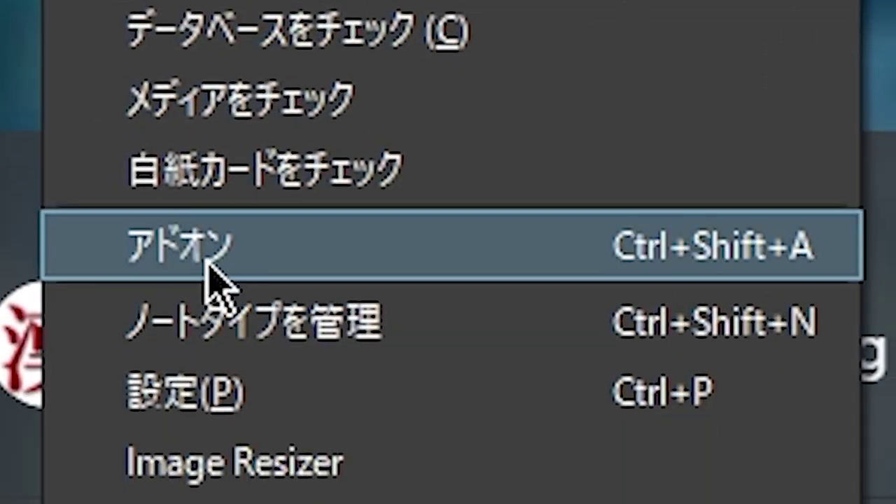
- Open the Quick Colour Changing config mapping #a4a4ff, red, green and orange to Alt+1–Alt+4
left_click(217, 416)
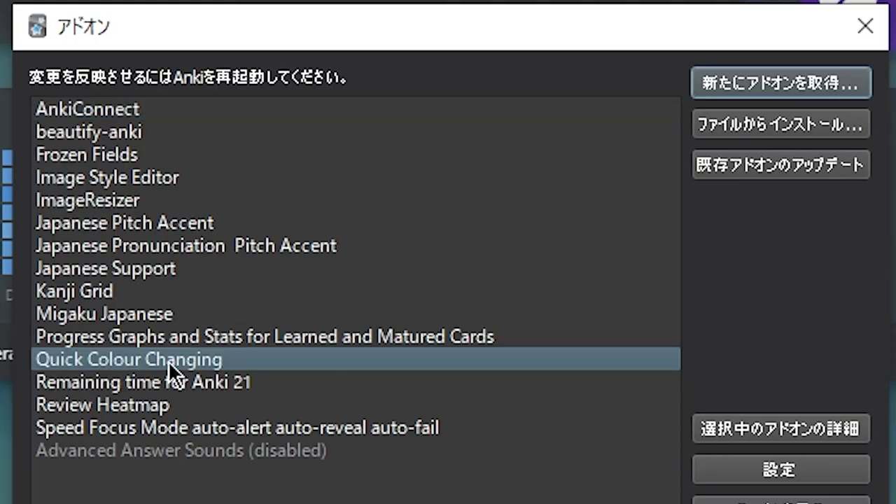
left_click(754, 470)
left_click_drag(748, 470, 329, 142)
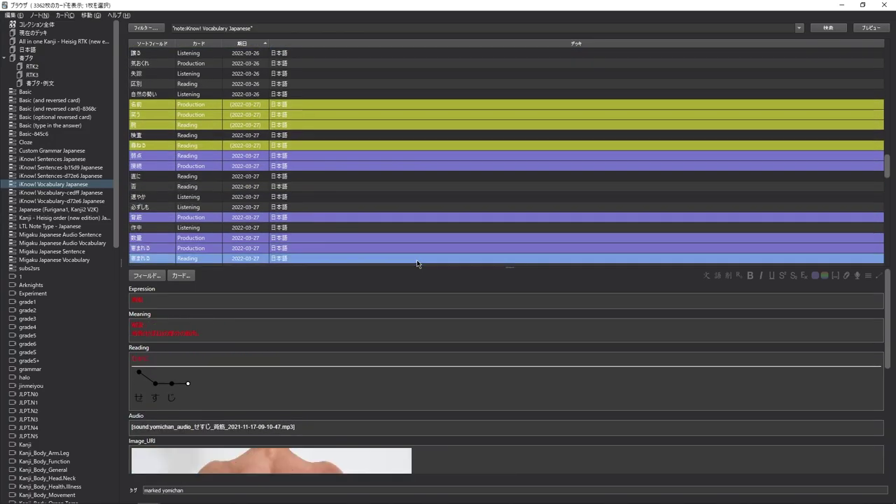
- Bulk-add pitch accents to the deck from expression and reading fields, shown in the reading field
key("Down")
key("Down")
key("Down")
key("Down")
key("Down")
key("Down")
key("Down")
key("Down")
key("Down")
key("Down")
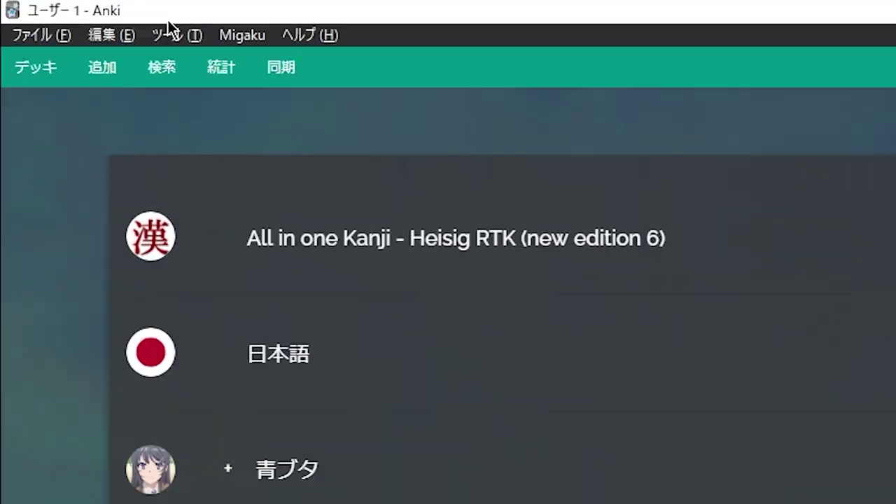
left_click(170, 32)
mouse_move(346, 301)
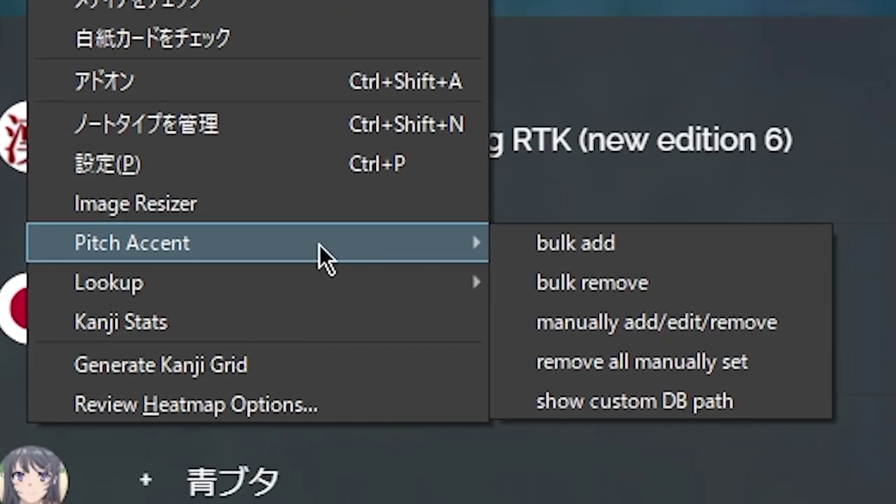
left_click(615, 248)
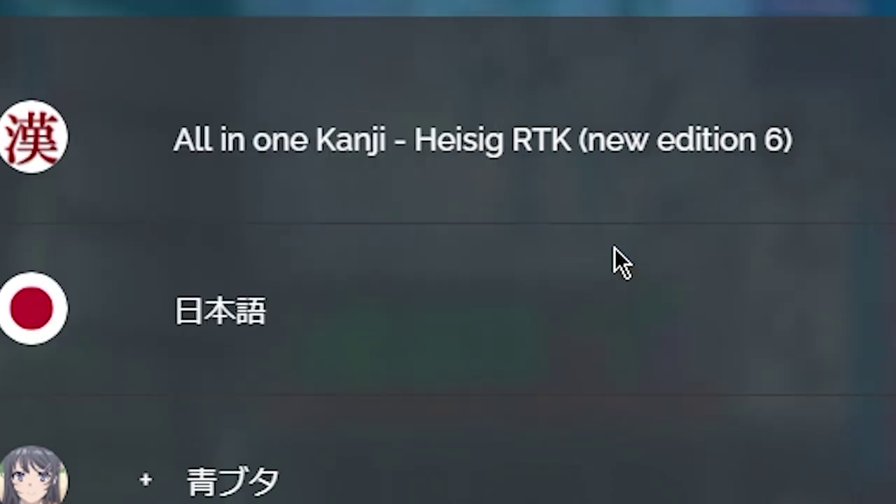
left_click(428, 462)
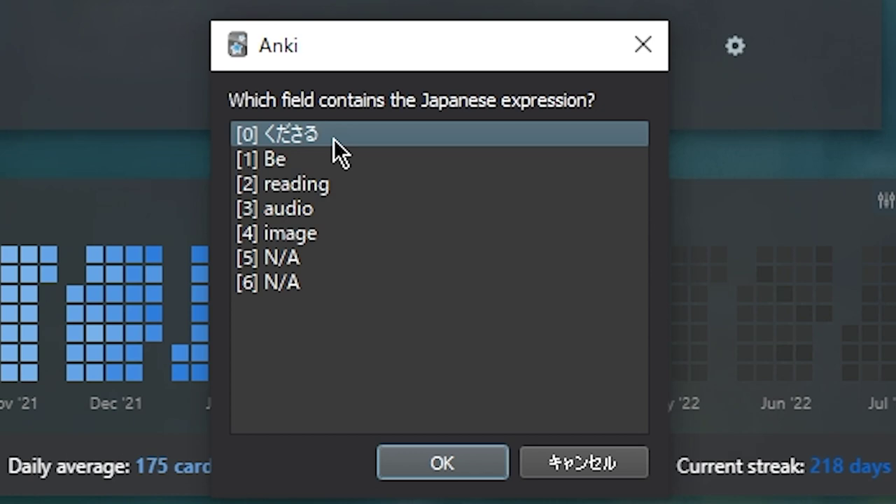
key("Return")
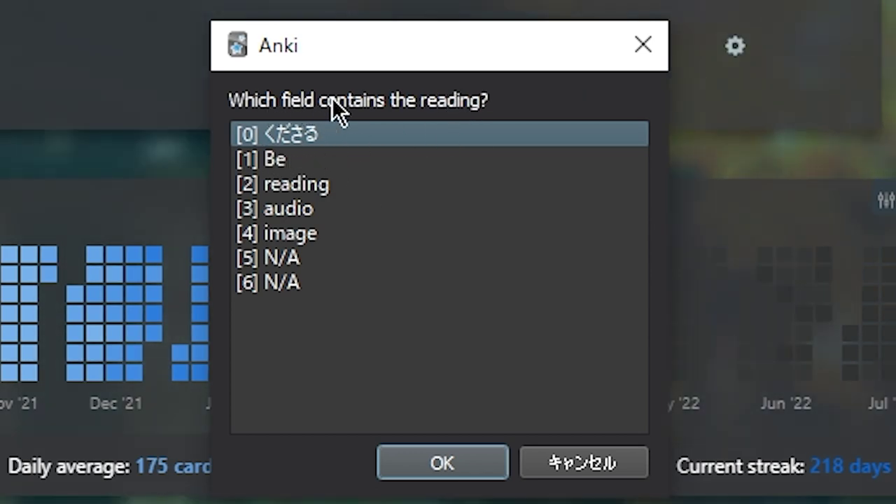
left_click(298, 184)
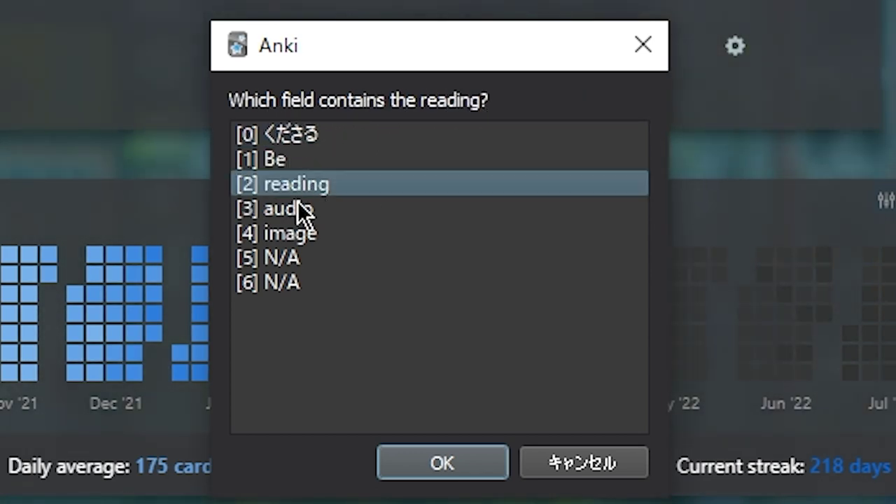
left_click(420, 461)
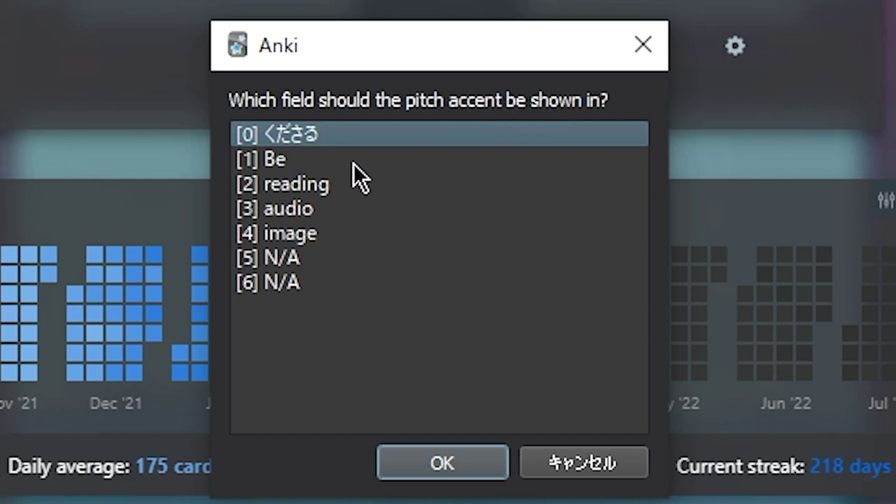
left_click(335, 185)
left_click(435, 479)
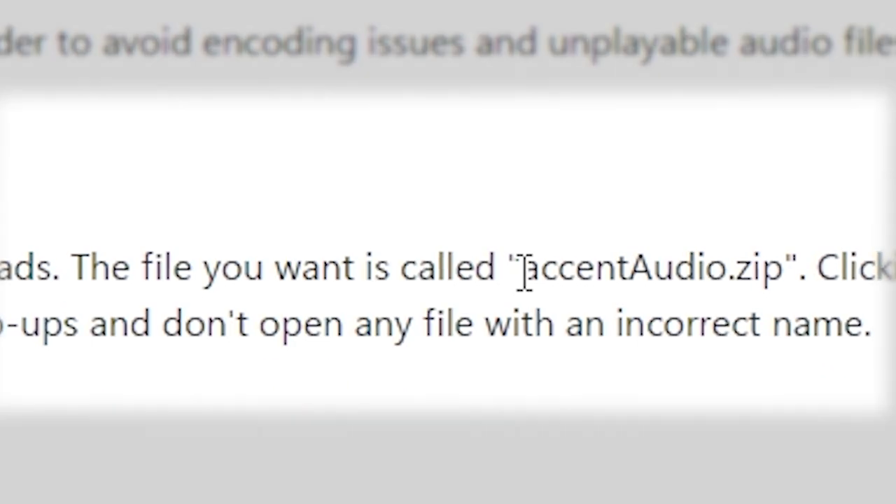
- Note accentAudio.zip, then open Migaku Japanese's user_files folder and select accentAudio
left_click_drag(526, 274, 778, 274)
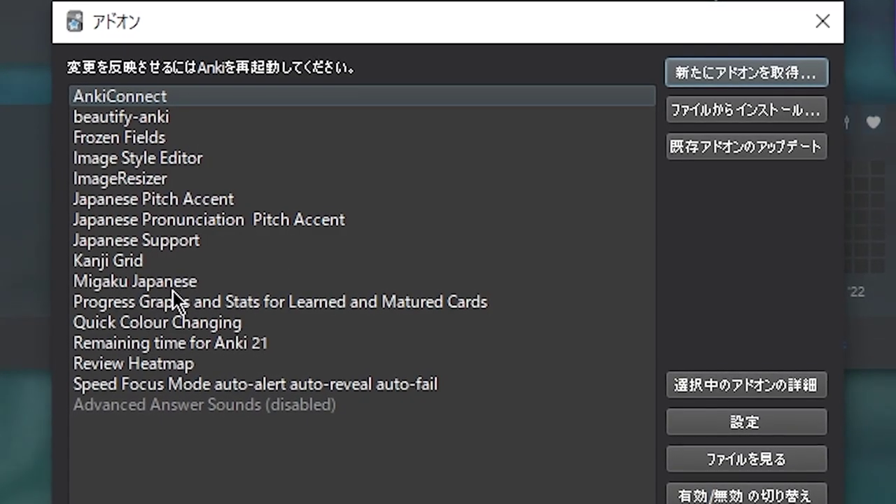
left_click(168, 281)
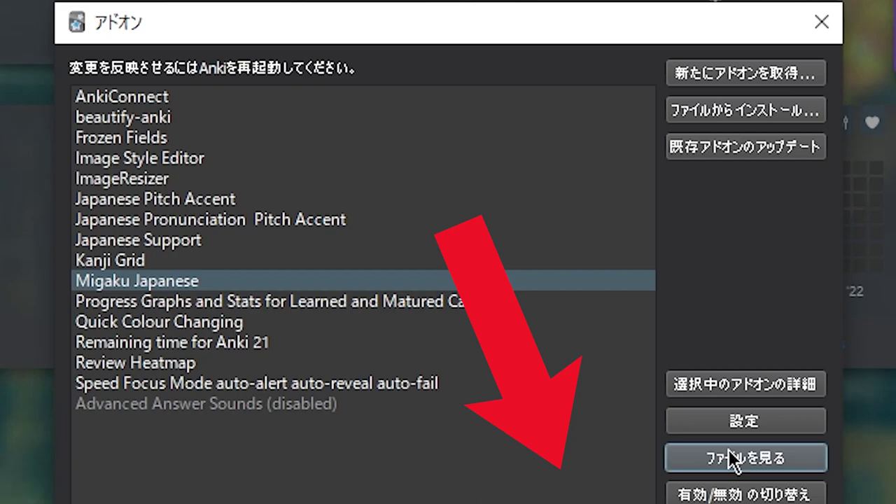
left_click(743, 466)
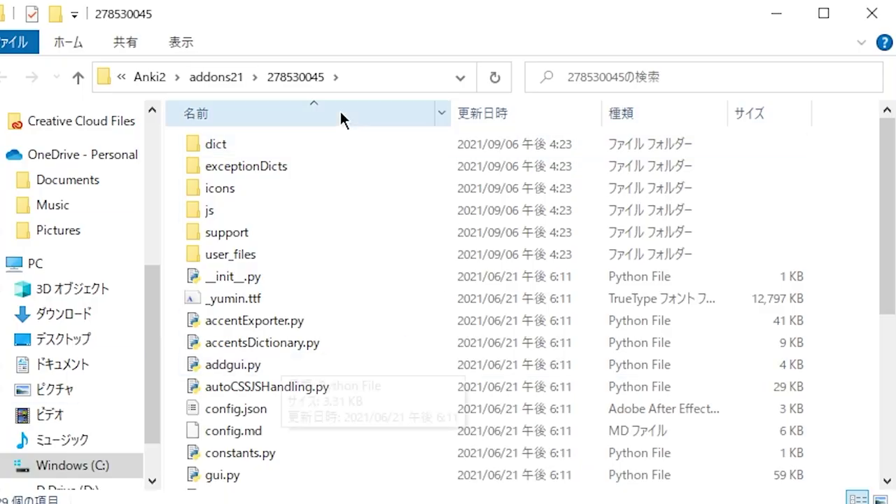
double_click(278, 257)
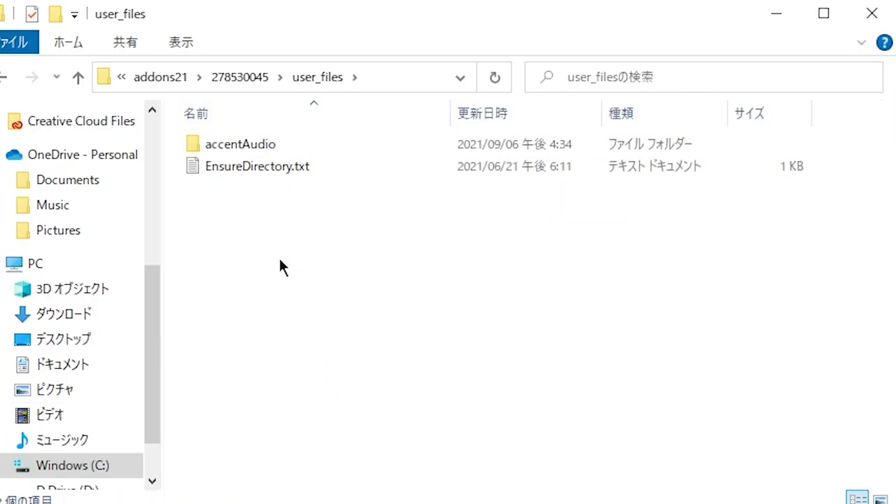
left_click(213, 144)
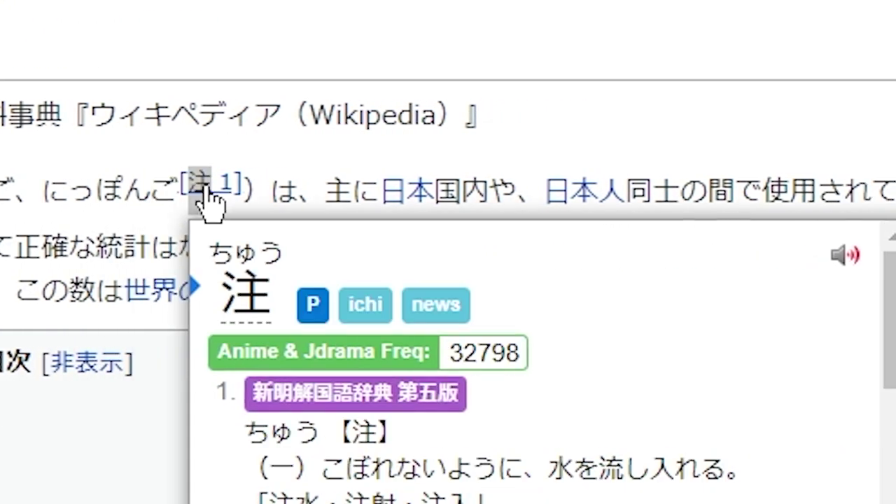
- Show Yomichan's dictionary popup for a word on the Japanese Wikipedia article
mouse_move(345, 184)
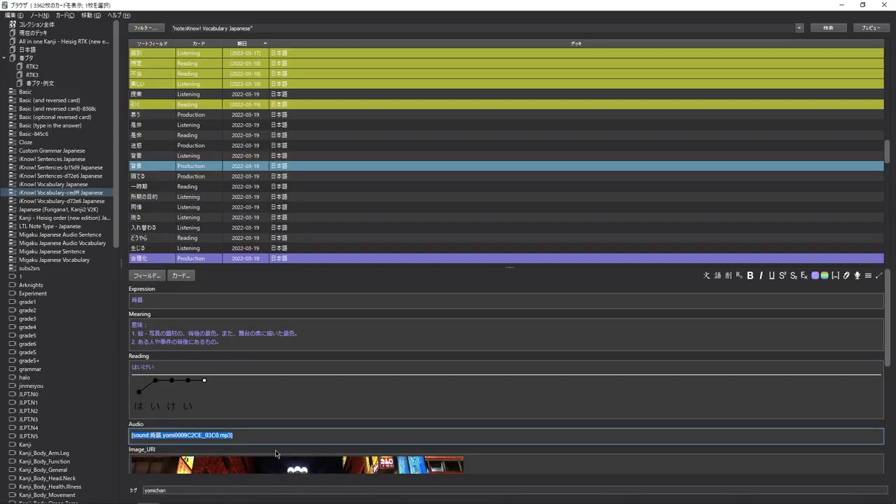
- Clear the old Audio tag, fetch Migaku native audio for 背景, then open Cards…
key("ctrl+a")
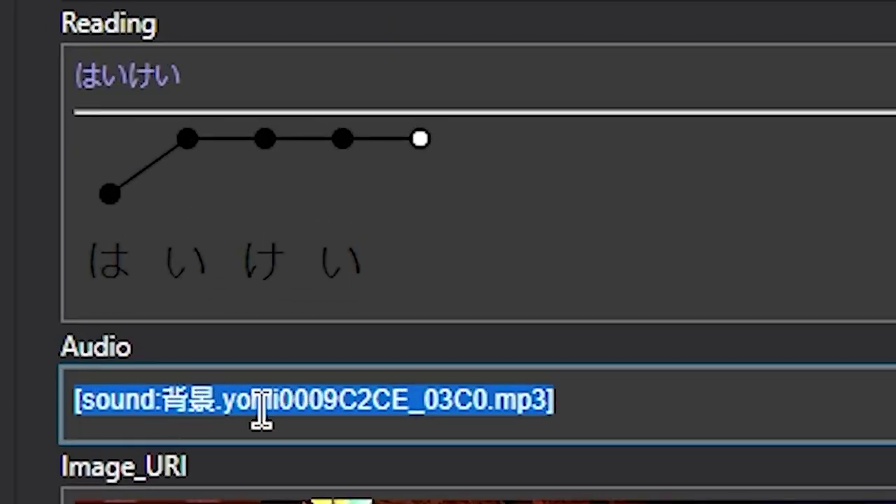
key("Delete")
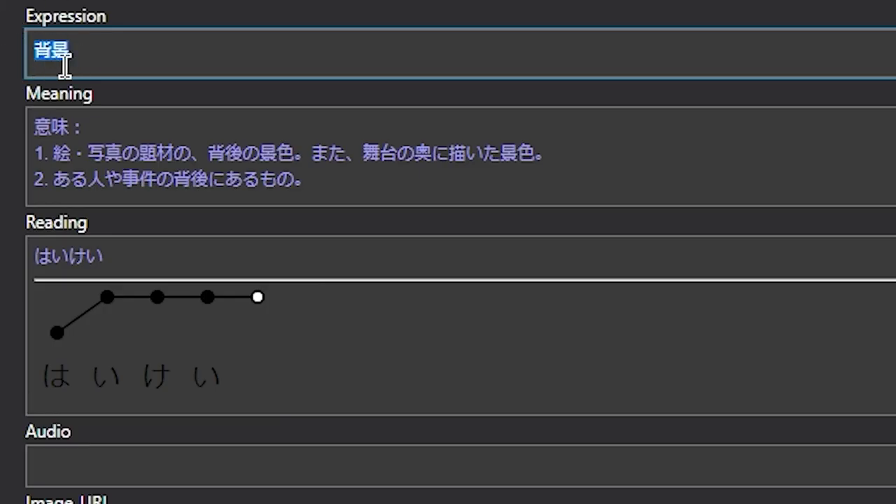
key("ctrl+c")
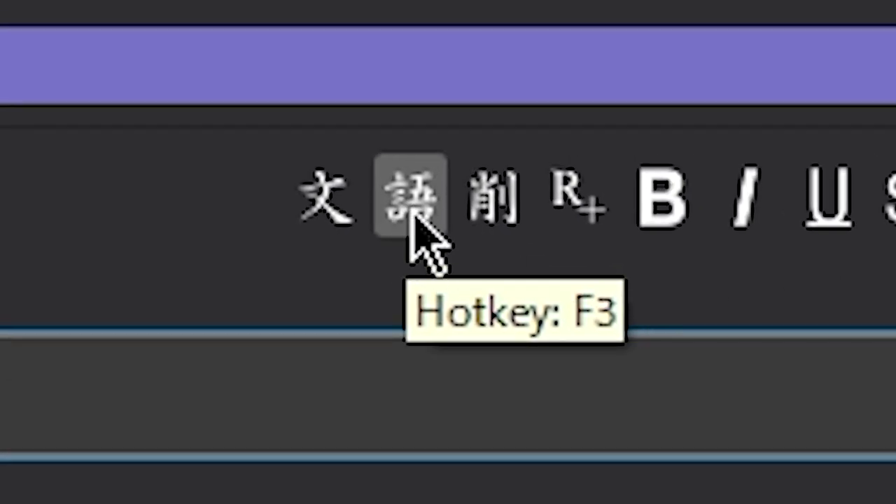
left_click(413, 210)
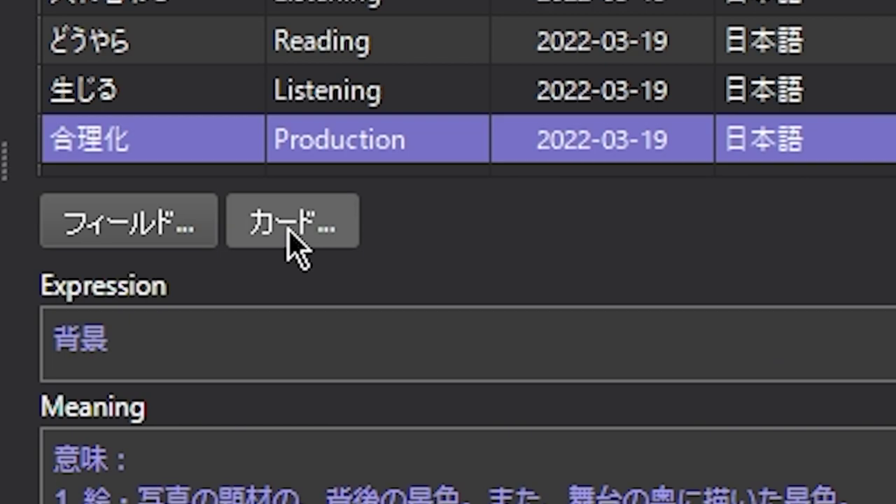
left_click(289, 231)
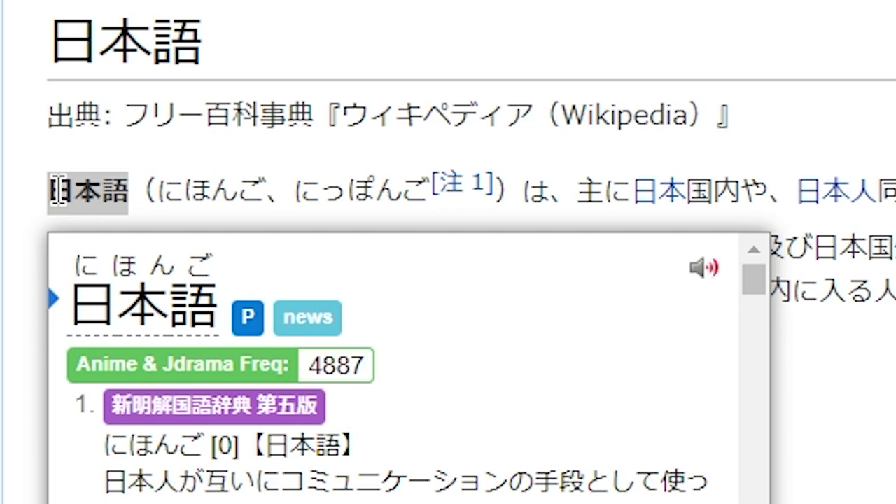
- Look up 日本国内 with Yomichan, showing 'Japanese domestic' and its add-note button
mouse_move(249, 183)
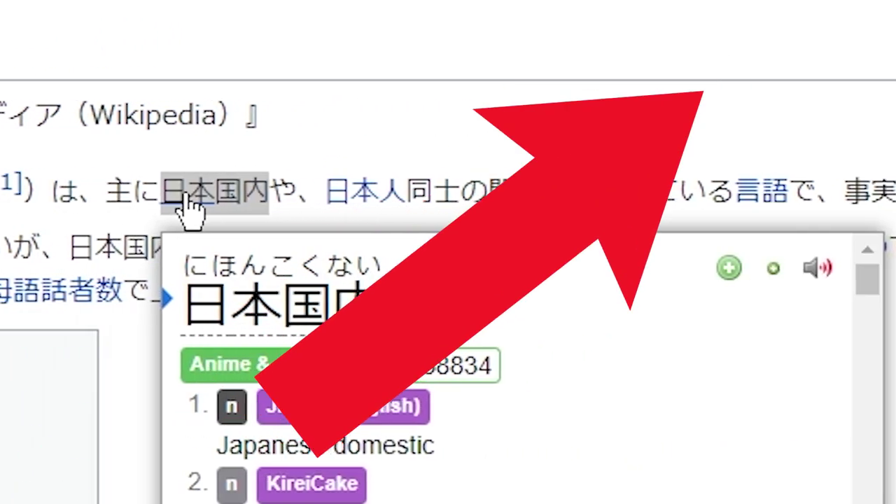